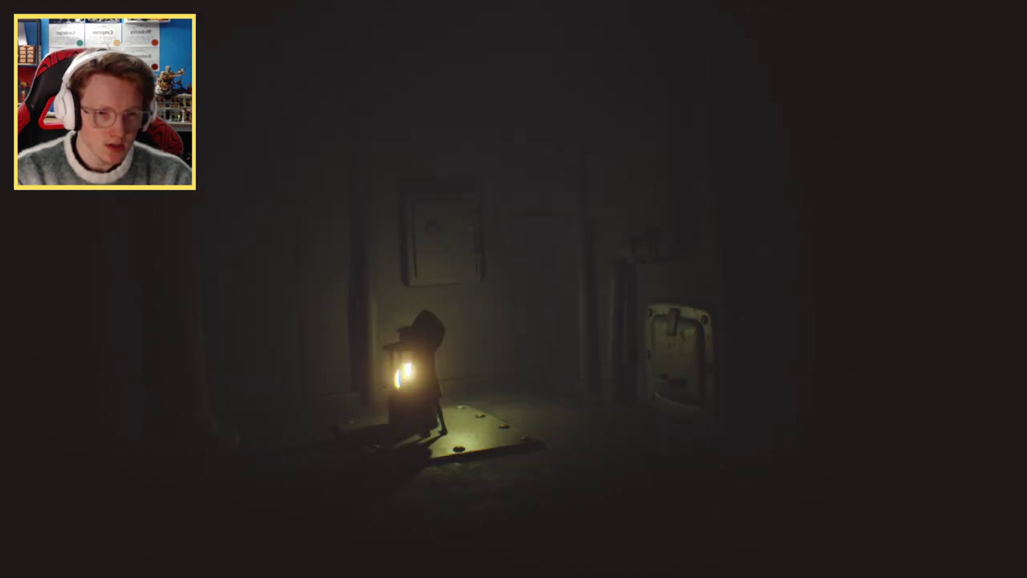
pyautogui.press('a')
pyautogui.press('e')
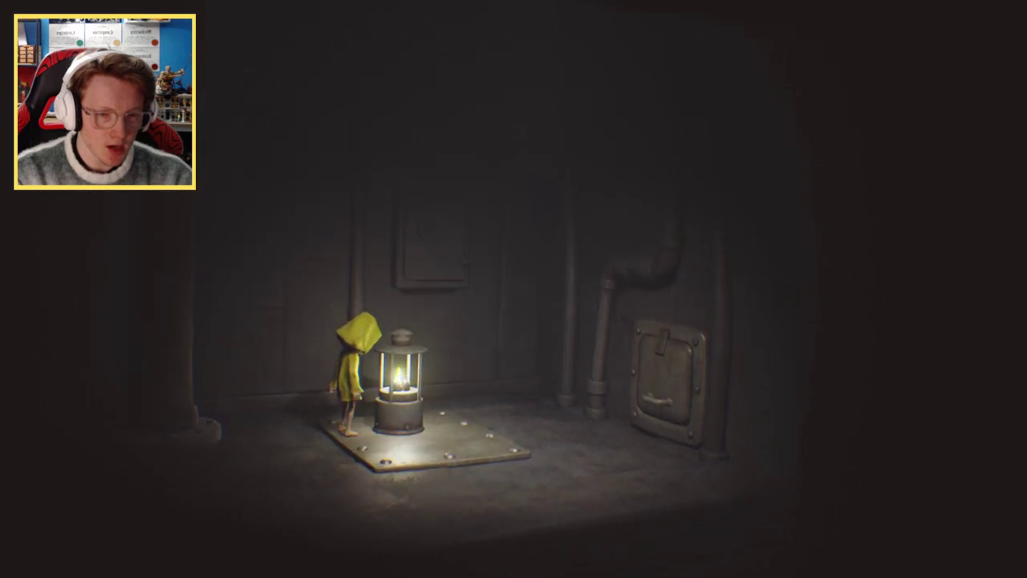
pyautogui.press('space')
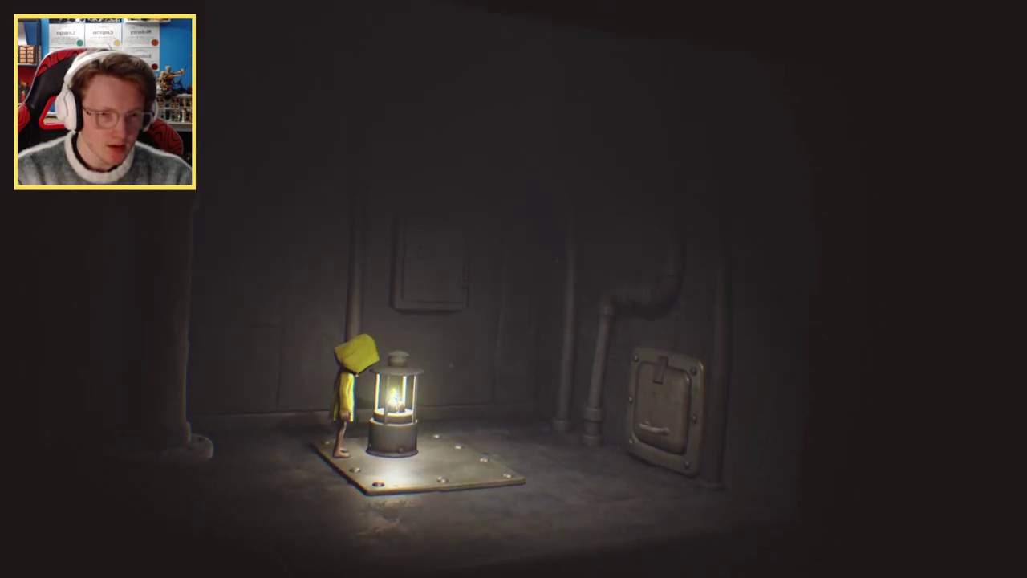
pyautogui.press('a')
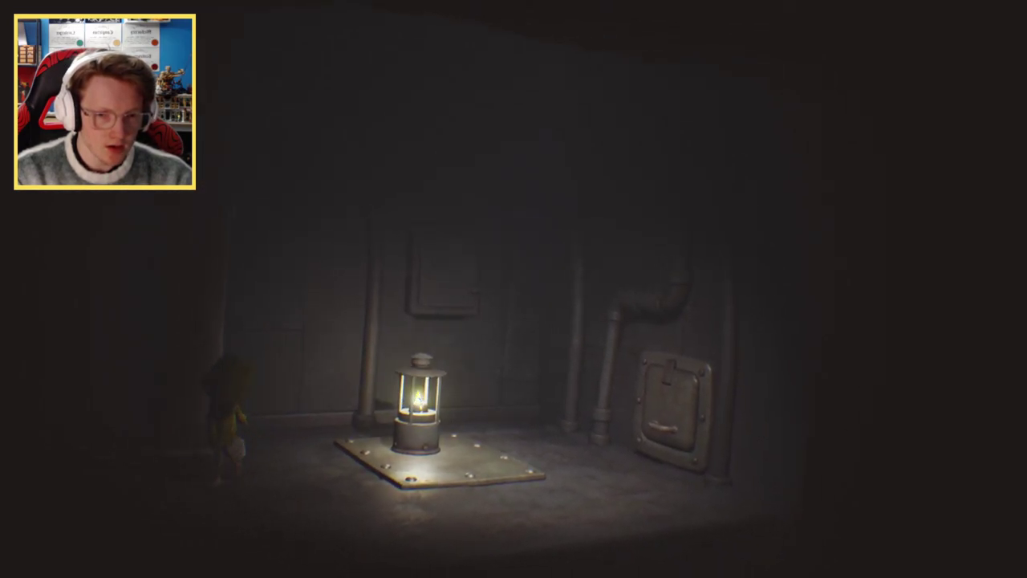
pyautogui.press('a')
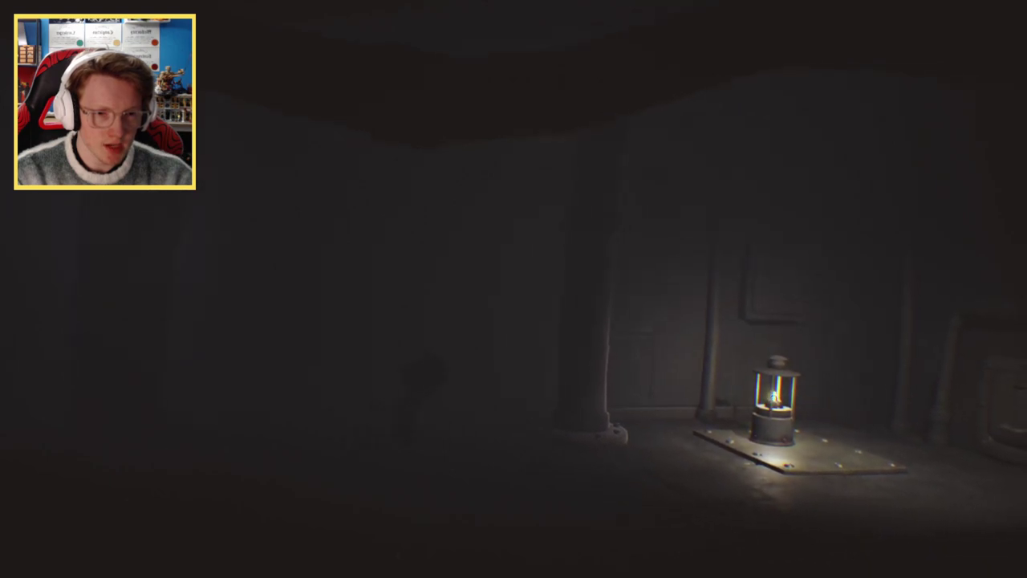
pyautogui.press('a')
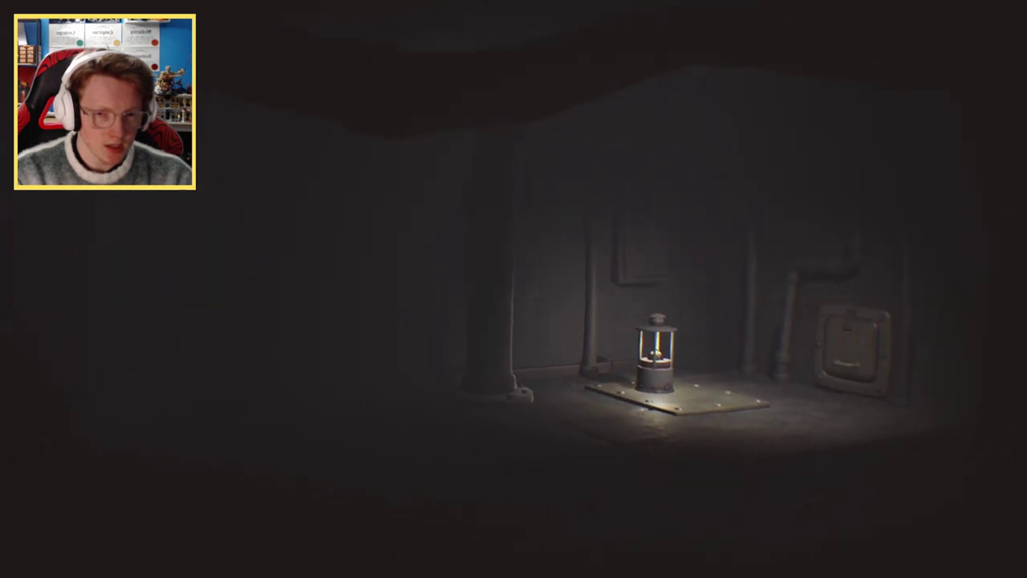
pyautogui.press('a')
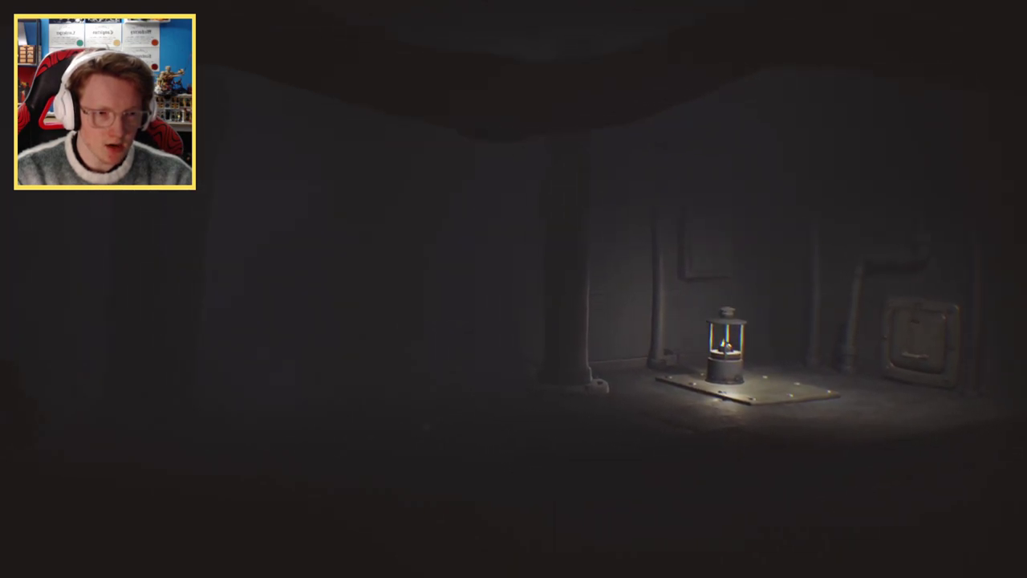
pyautogui.press('d')
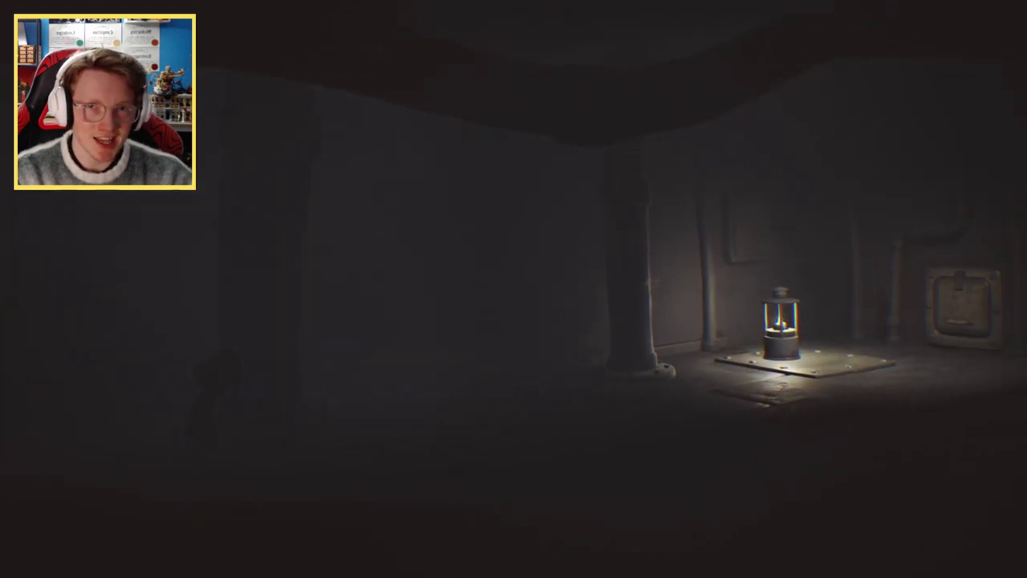
pyautogui.press('d')
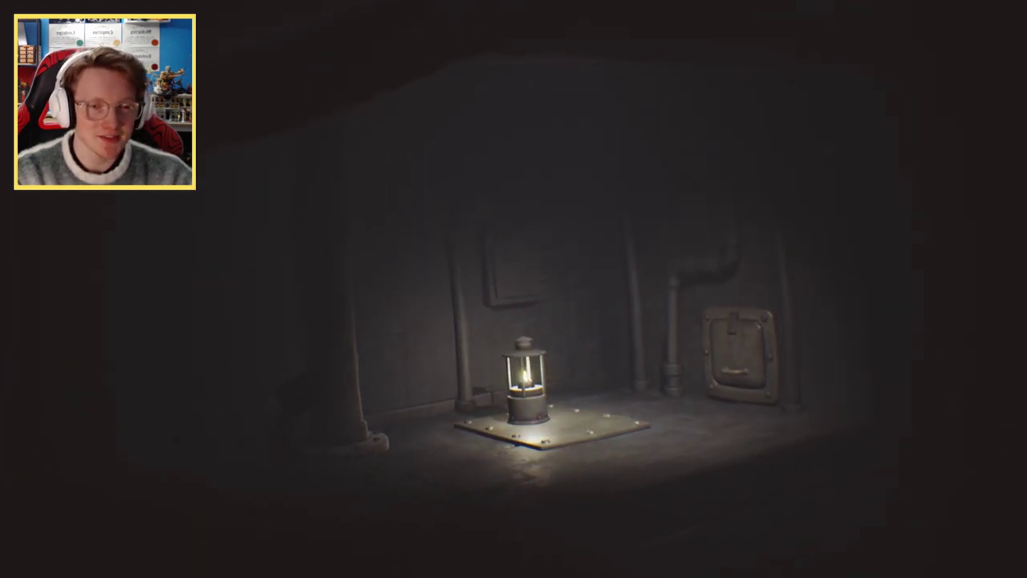
pyautogui.press('d')
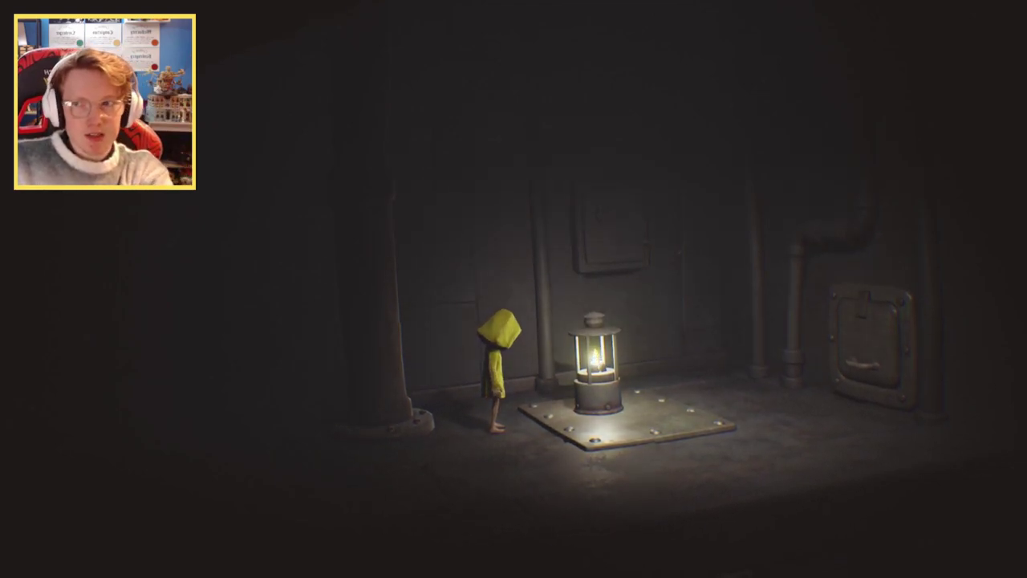
pyautogui.press('d')
pyautogui.press('d')
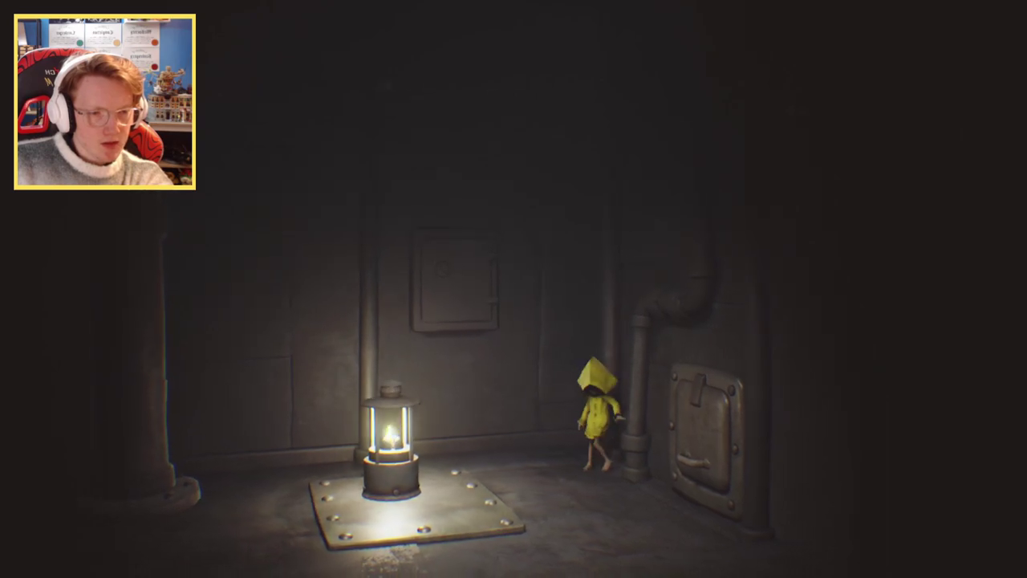
pyautogui.press('d')
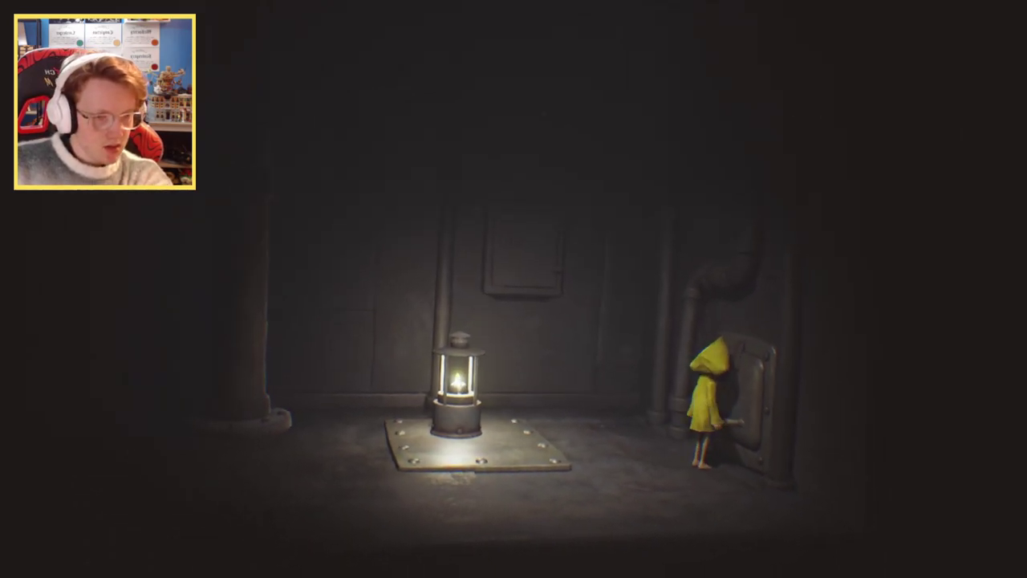
pyautogui.press('d')
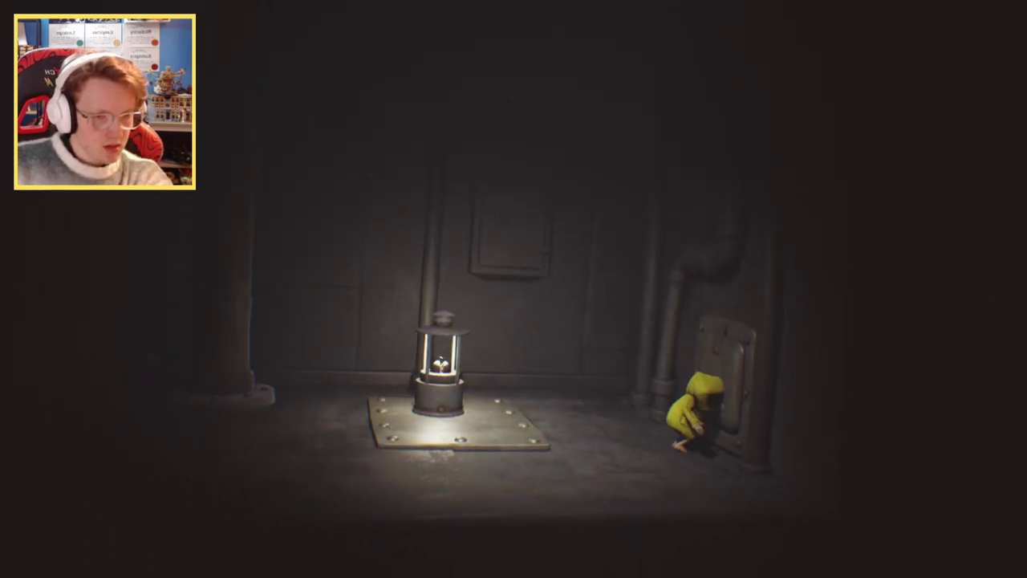
pyautogui.press('d')
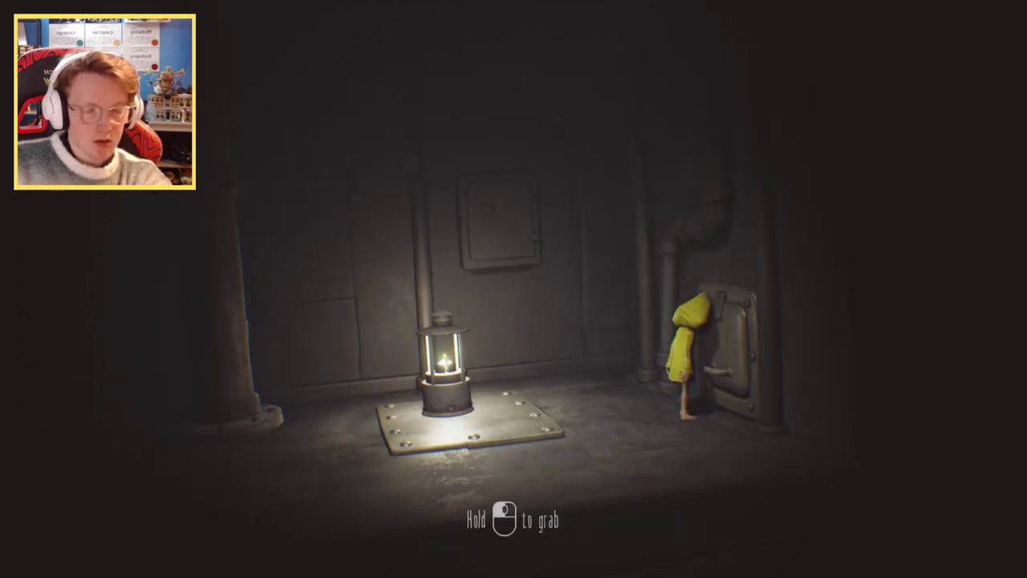
pyautogui.moveTo(609, 377); pyautogui.dragTo(562, 377)
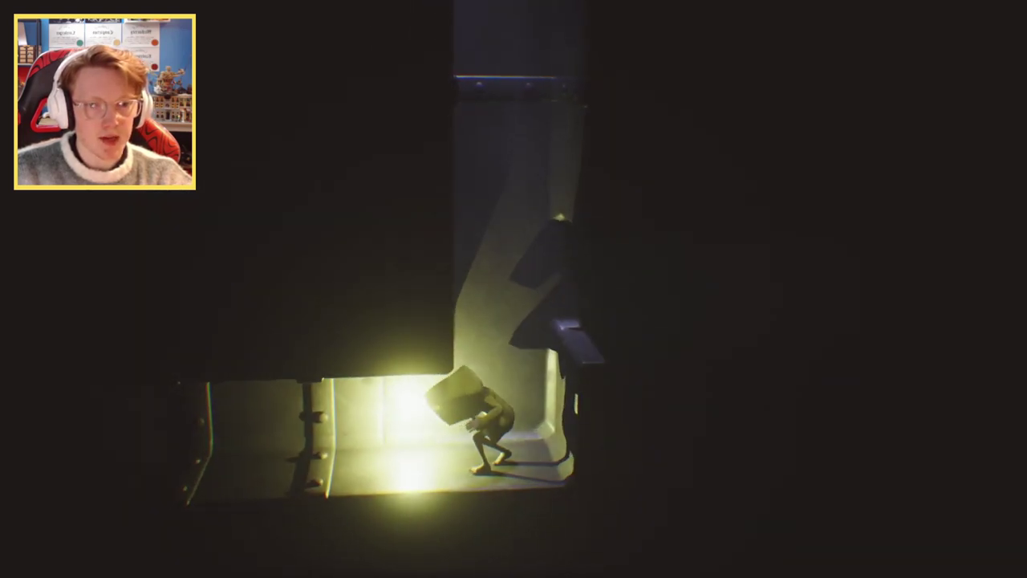
pyautogui.press('d')
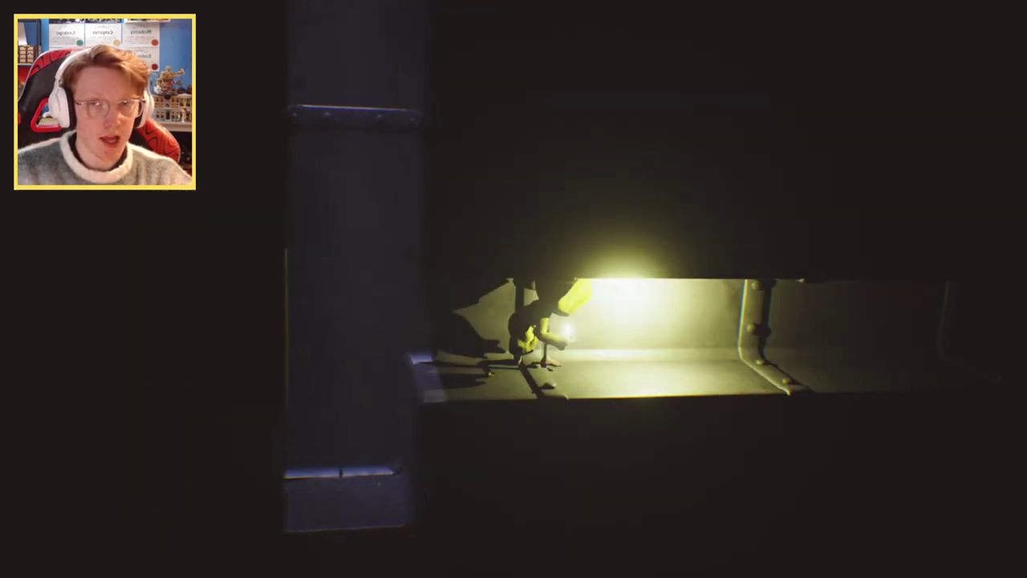
pyautogui.press('d')
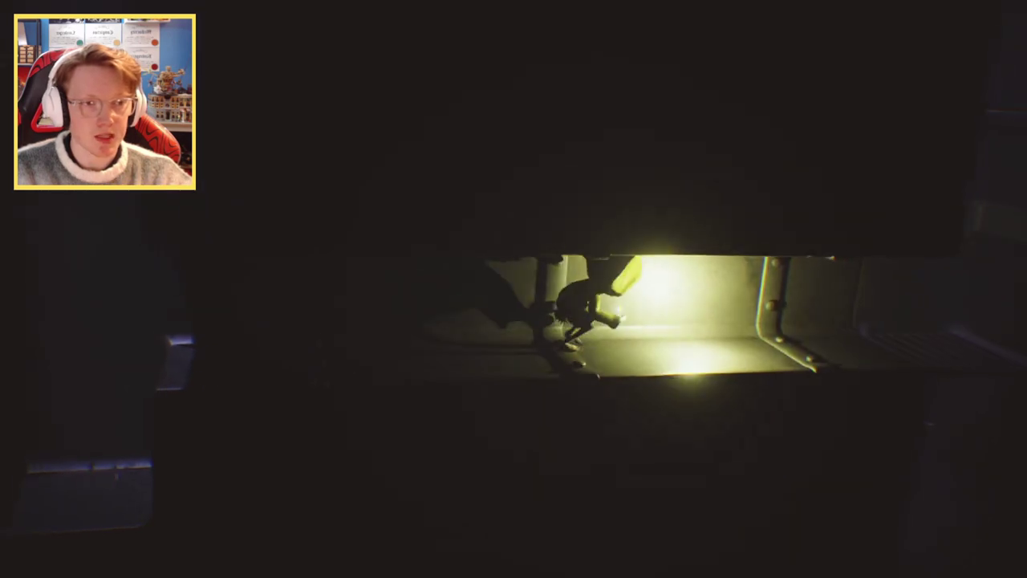
pyautogui.press('d')
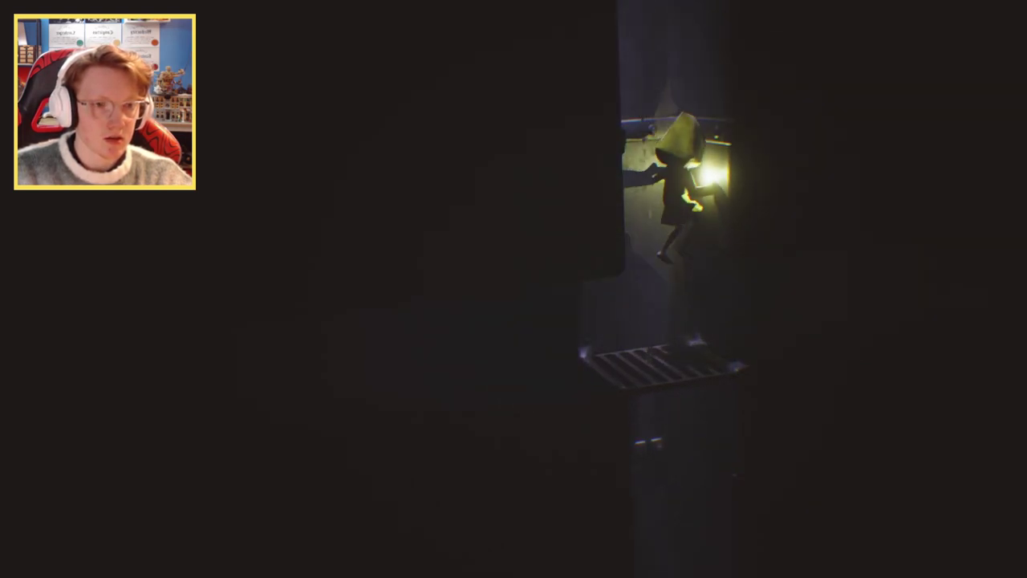
pyautogui.press('a')
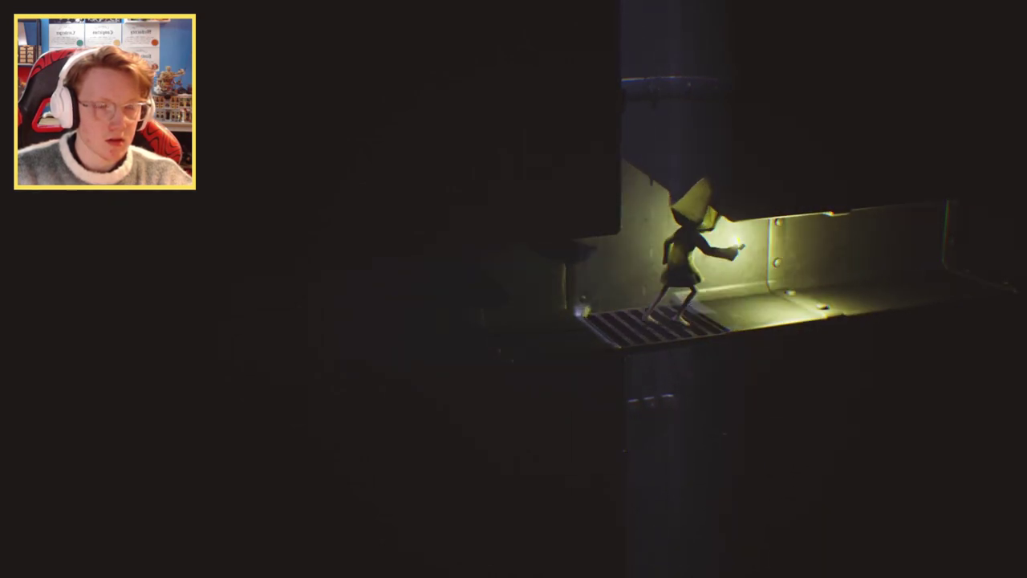
pyautogui.press('d')
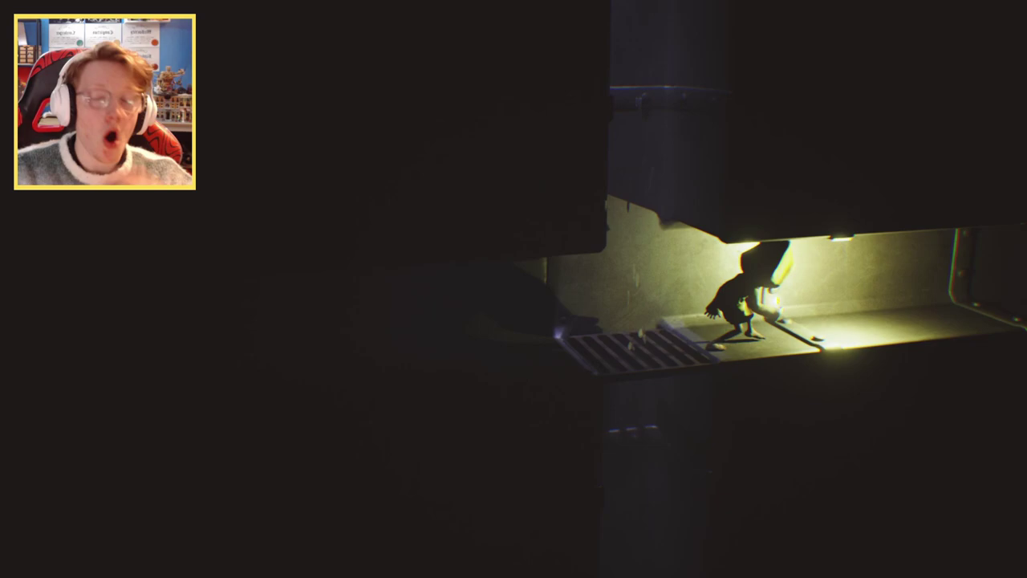
pyautogui.press('d')
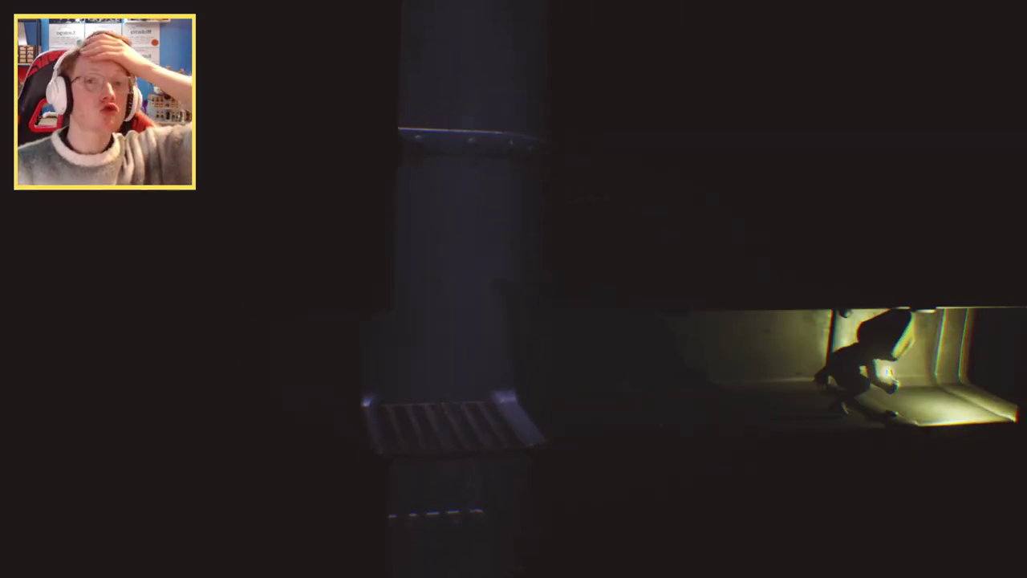
pyautogui.press('d')
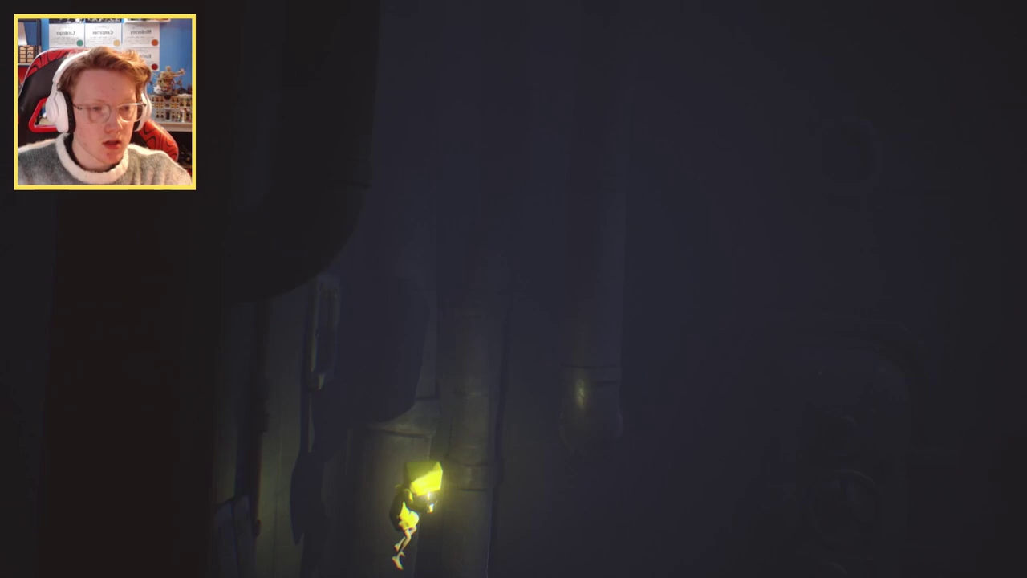
pyautogui.press('Escape')
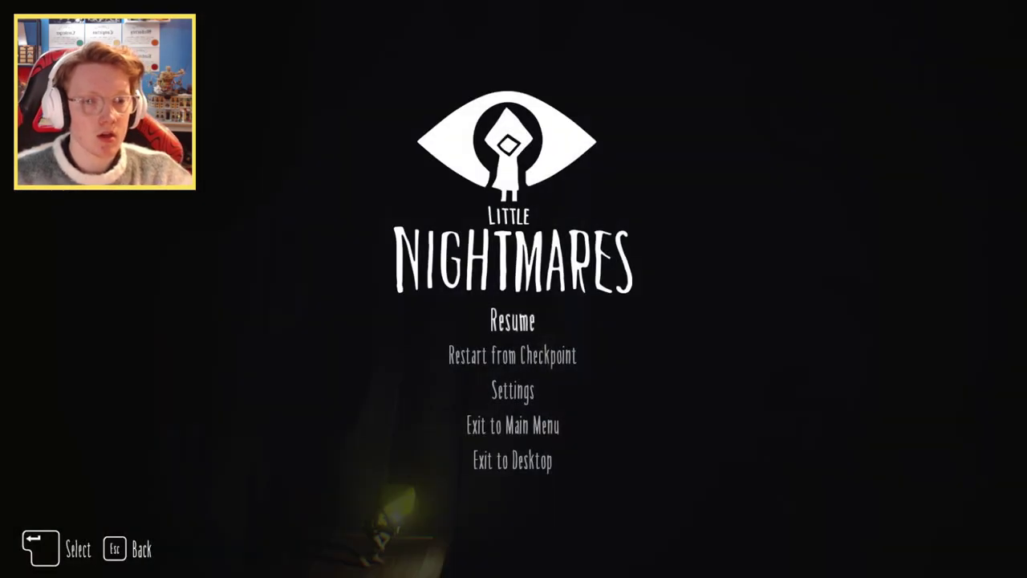
pyautogui.click(513, 390)
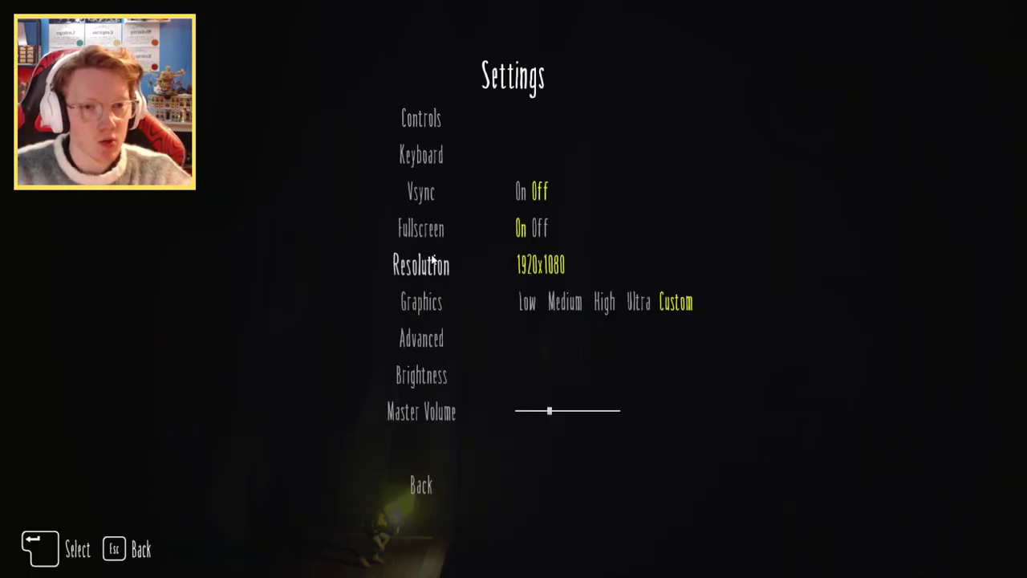
pyautogui.click(421, 156)
pyautogui.press('Escape')
pyautogui.press('Escape')
pyautogui.press('Escape')
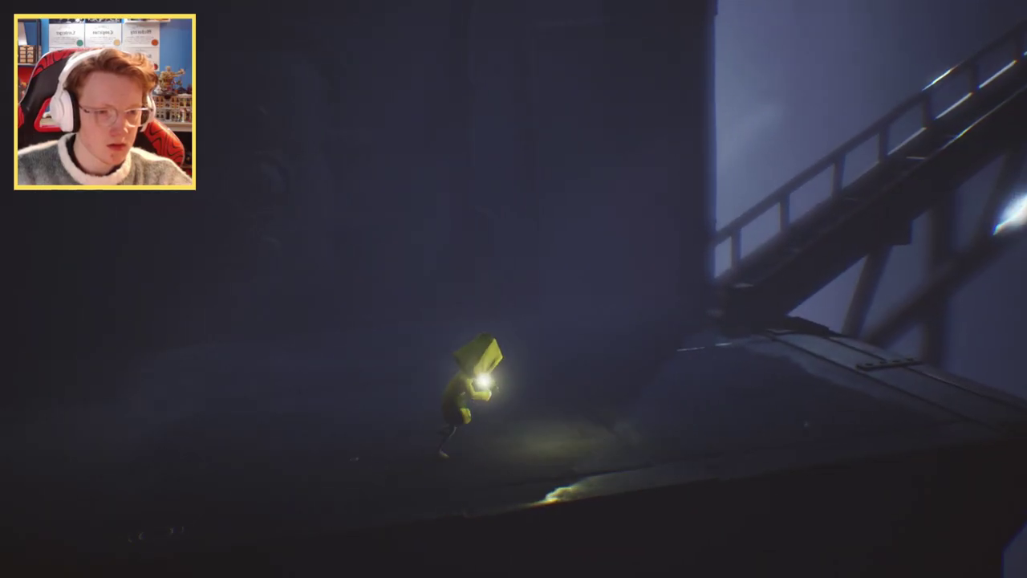
pyautogui.press('d')
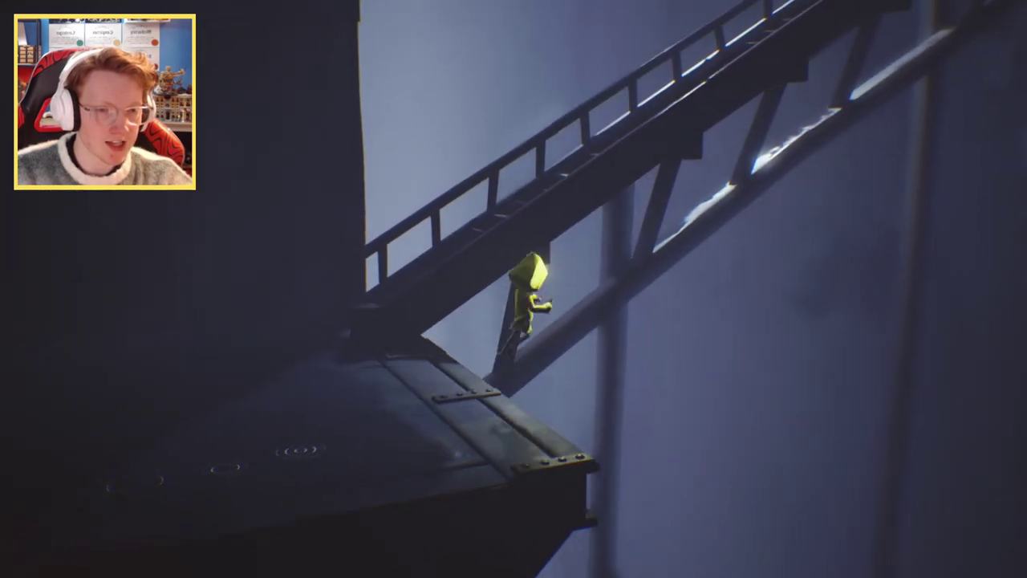
pyautogui.press('d')
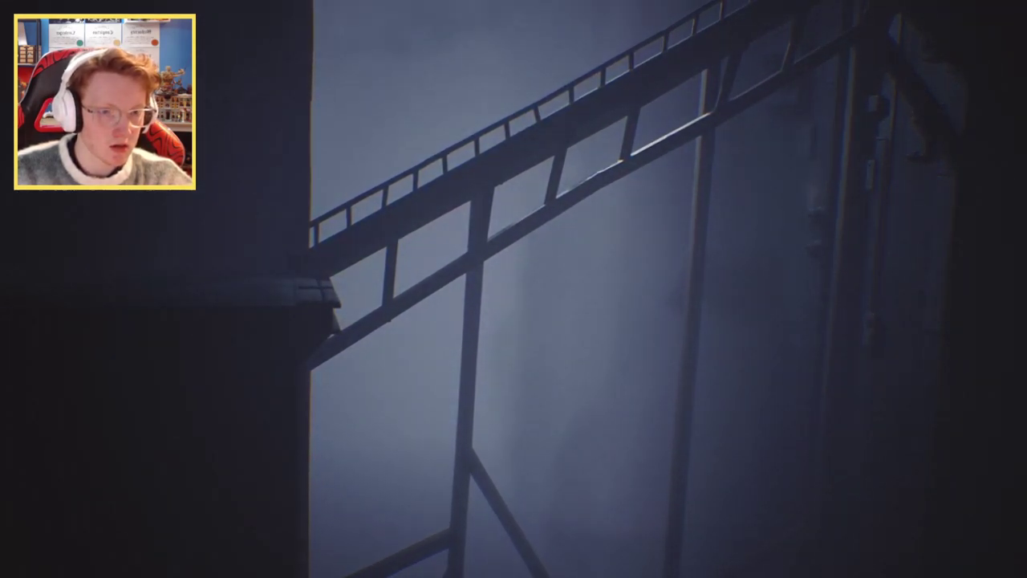
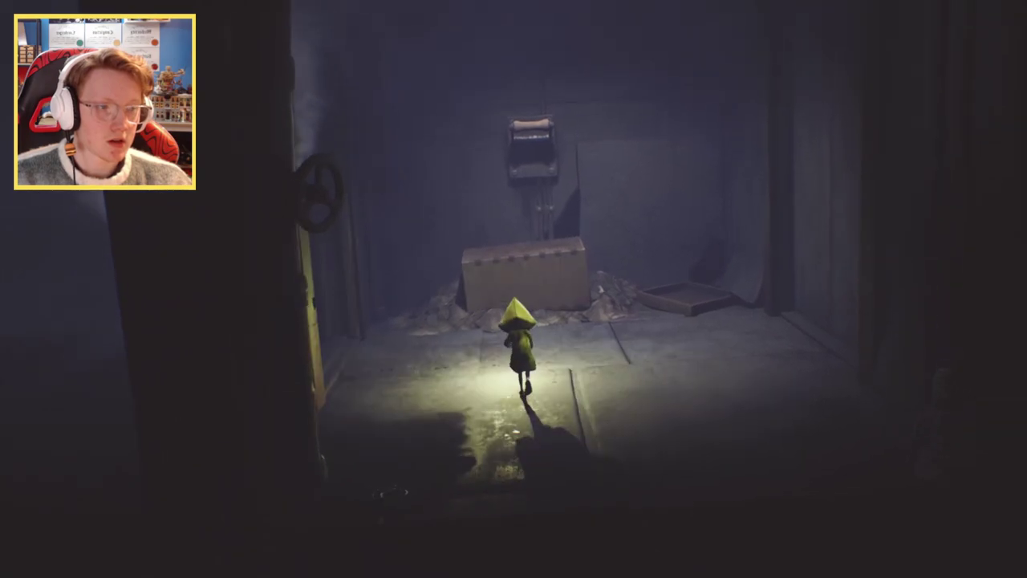
pyautogui.press('Right')
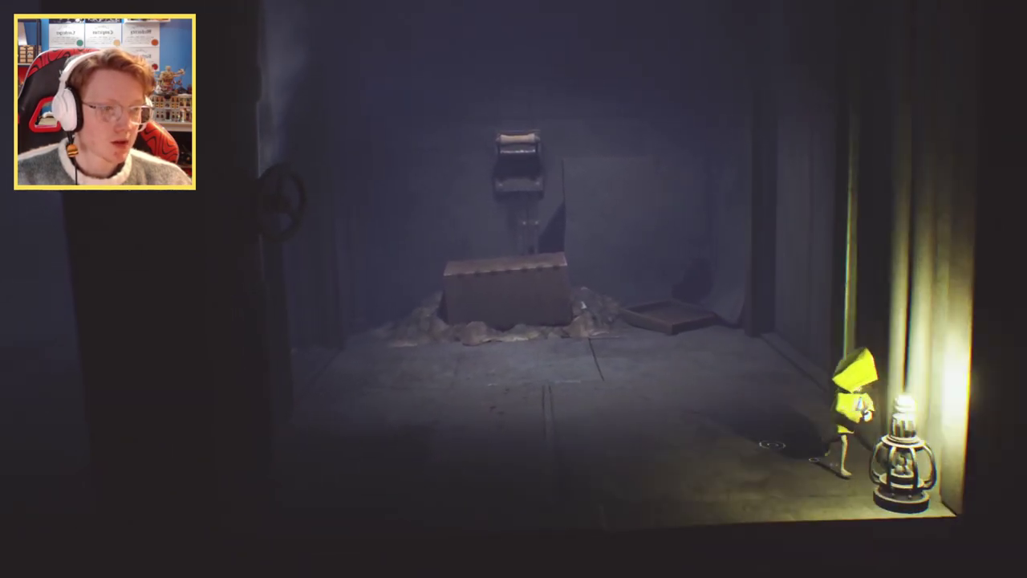
pyautogui.press('e')
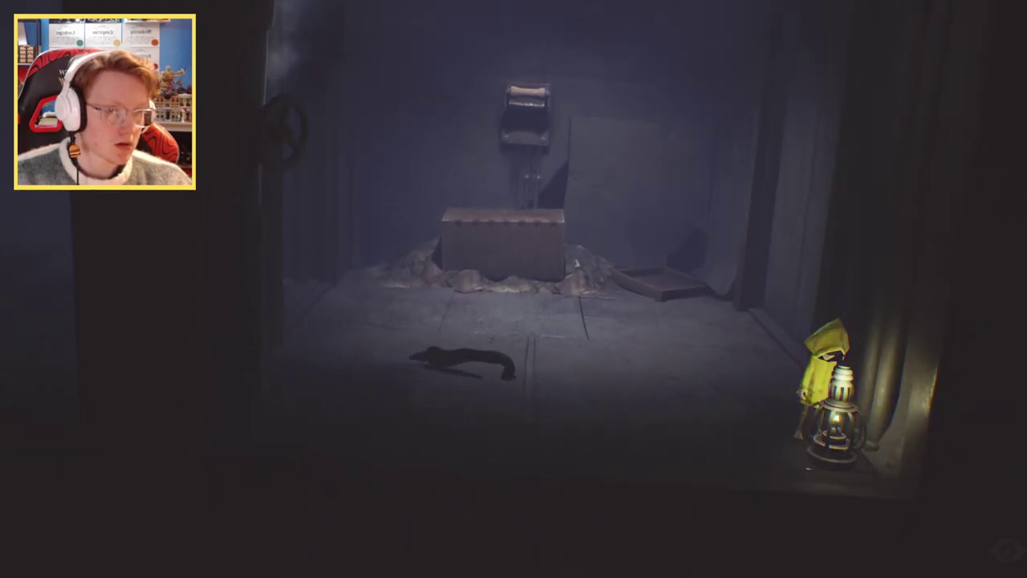
pyautogui.press('Left')
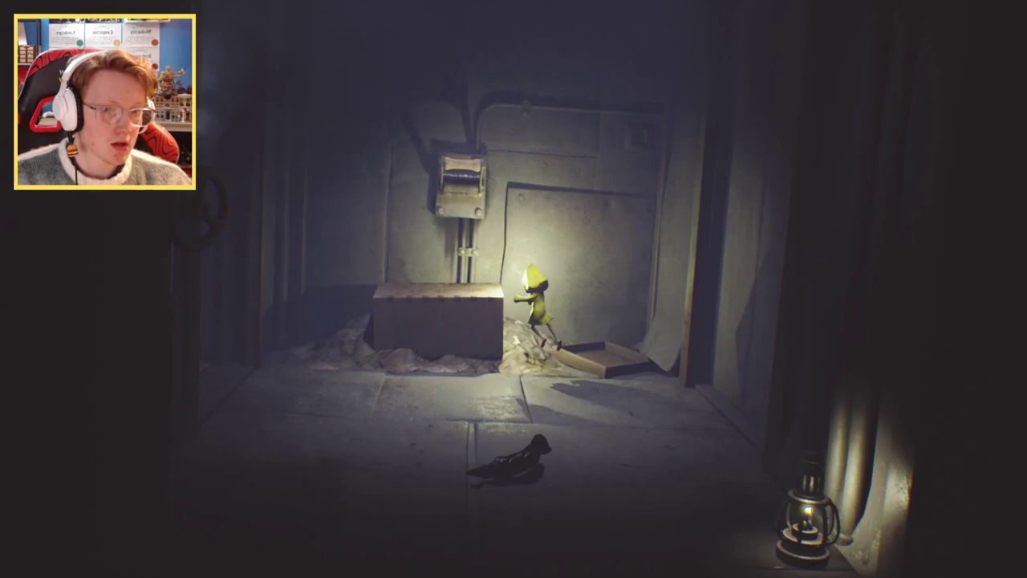
pyautogui.press('Up')
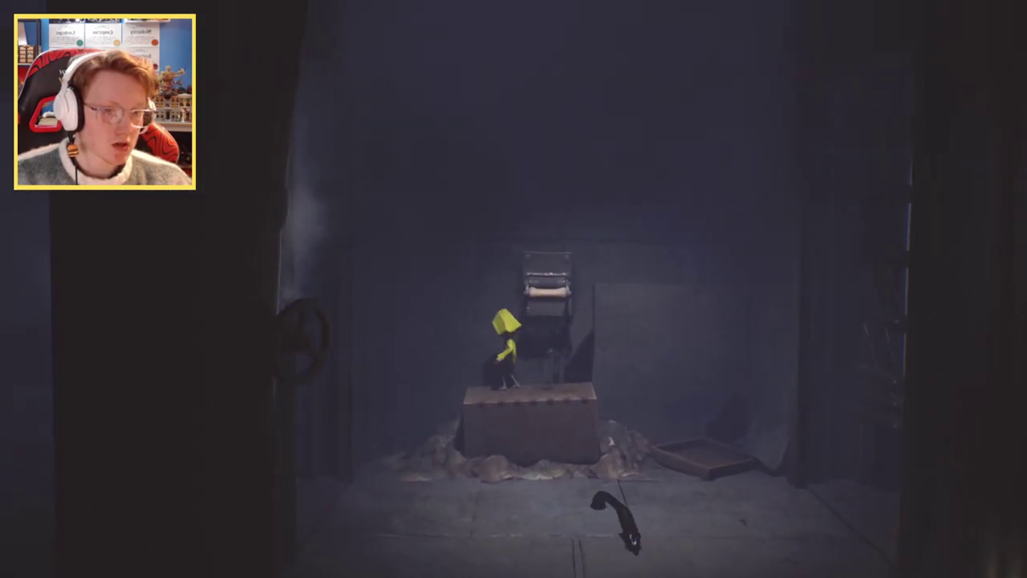
pyautogui.press('Right')
pyautogui.press('space')
pyautogui.press('Right')
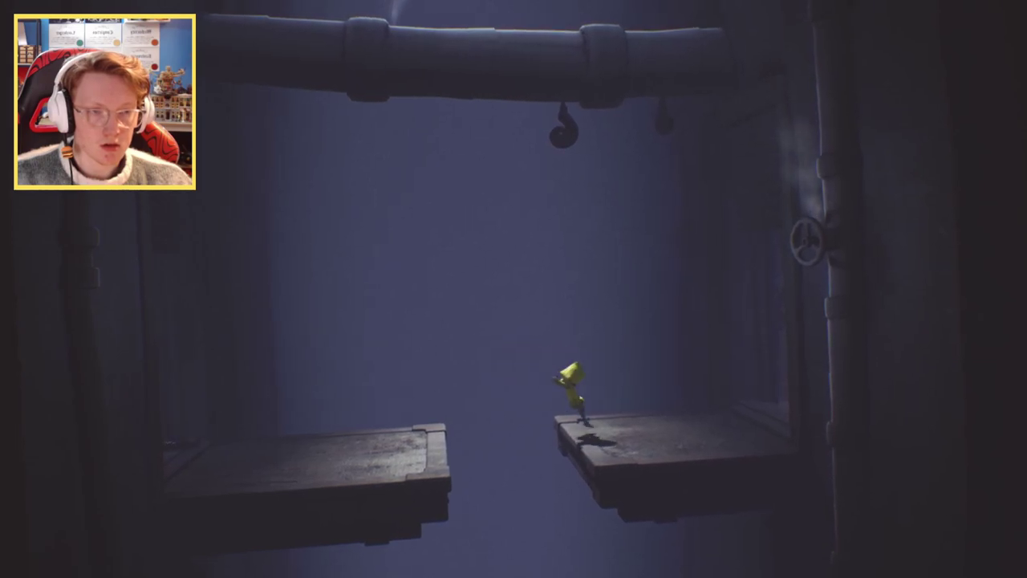
pyautogui.press('Right')
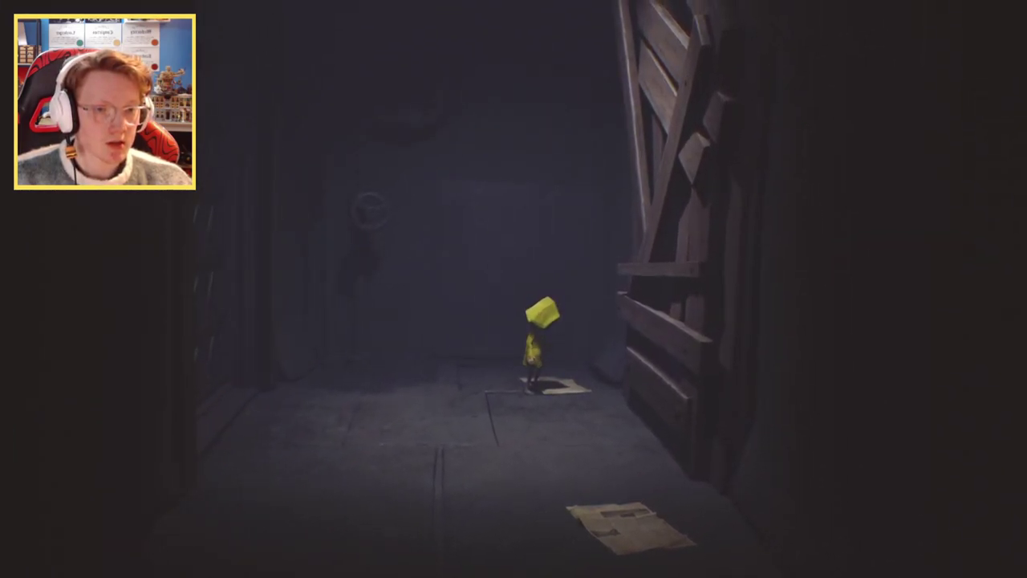
pyautogui.press('Left')
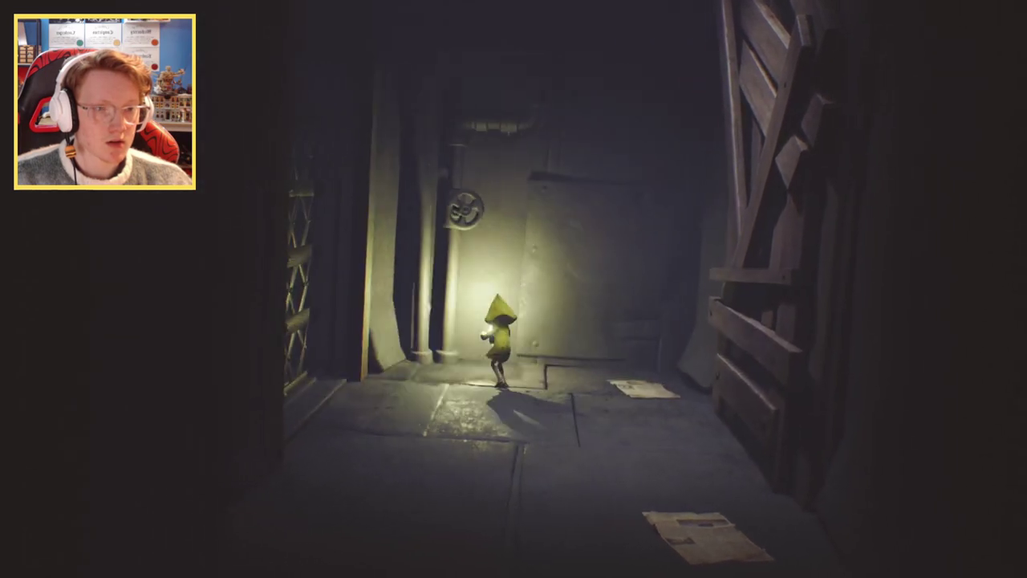
pyautogui.press('Up')
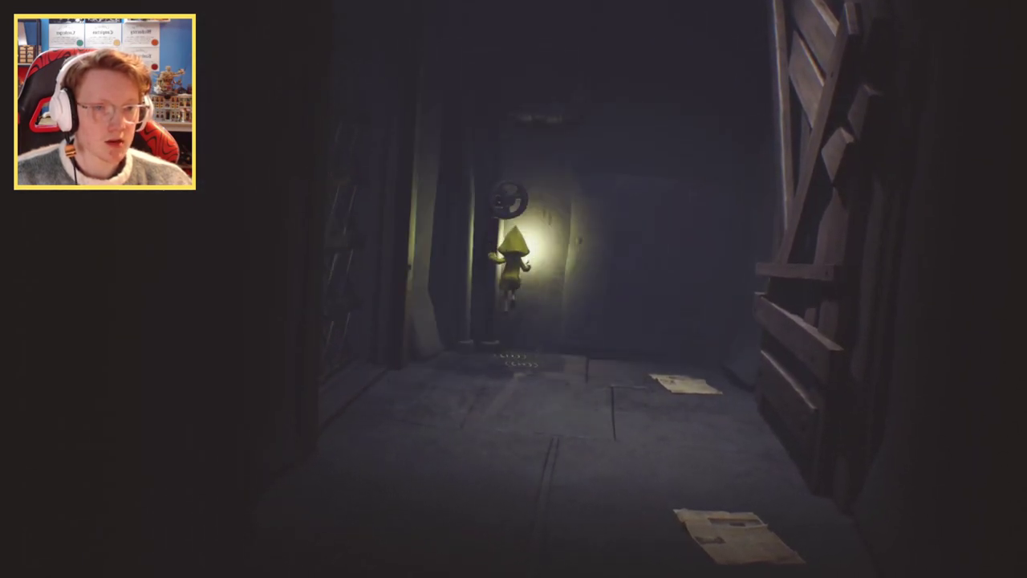
pyautogui.press('Down')
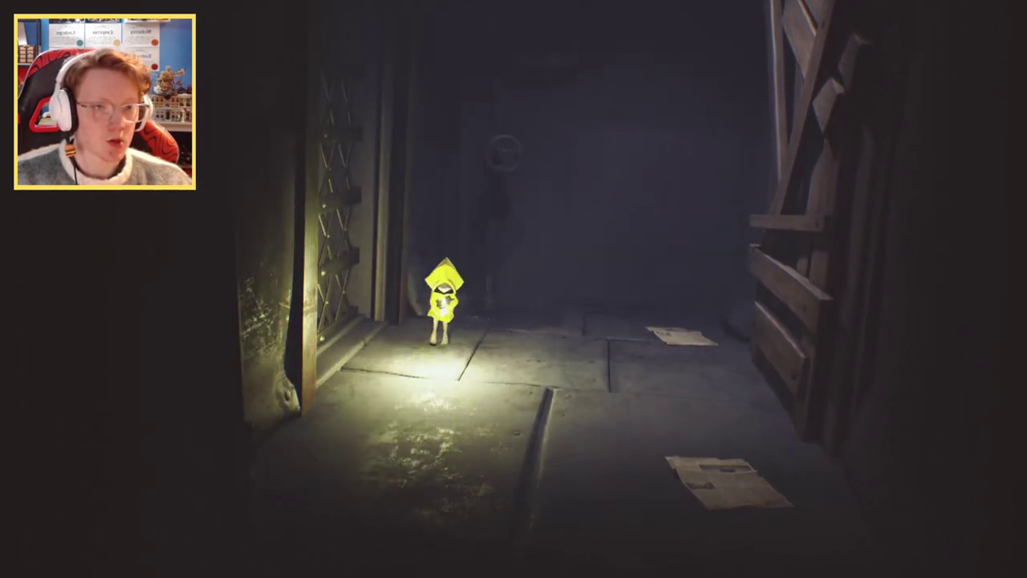
pyautogui.press('Up')
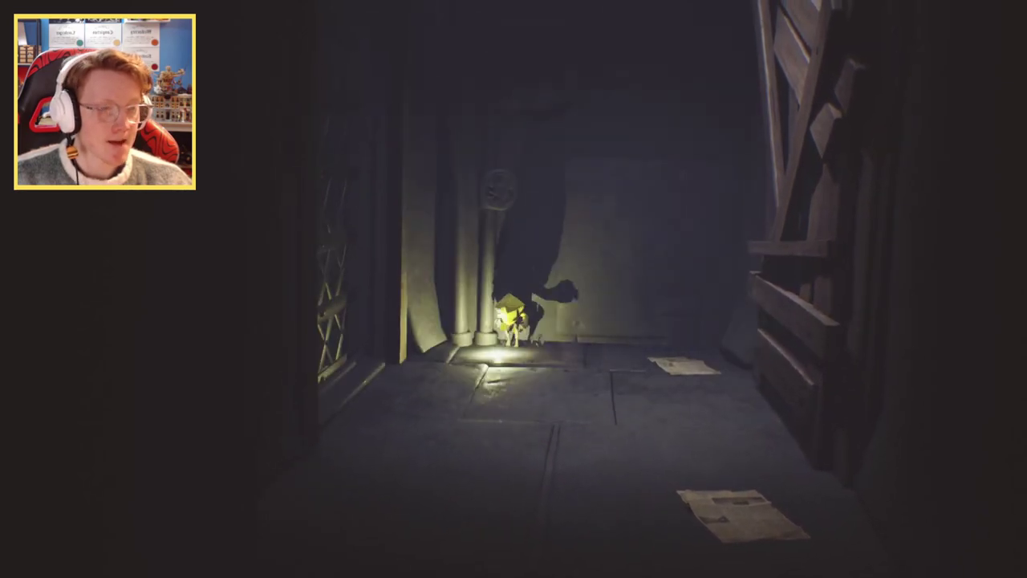
pyautogui.press('Right')
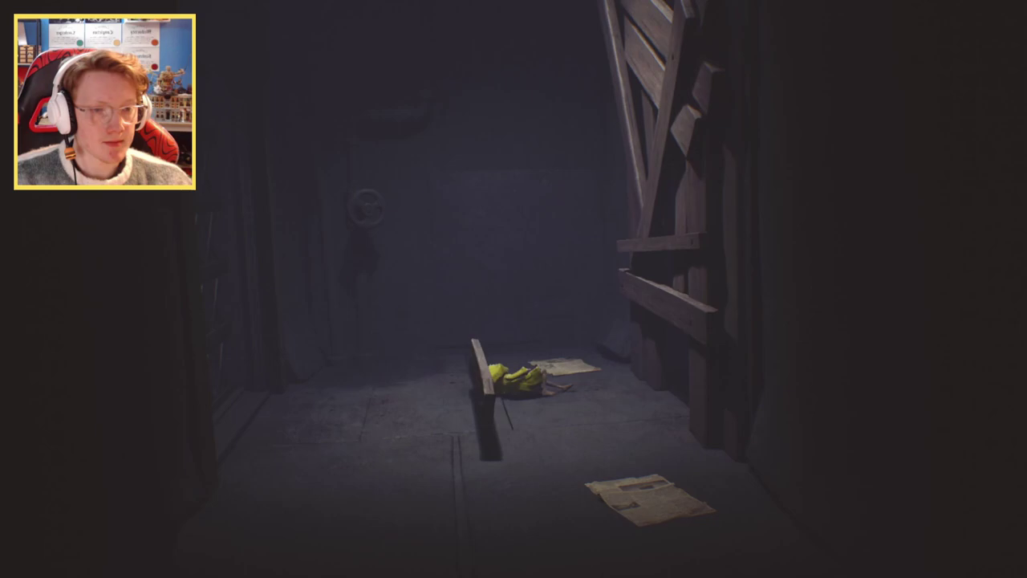
pyautogui.press('Down')
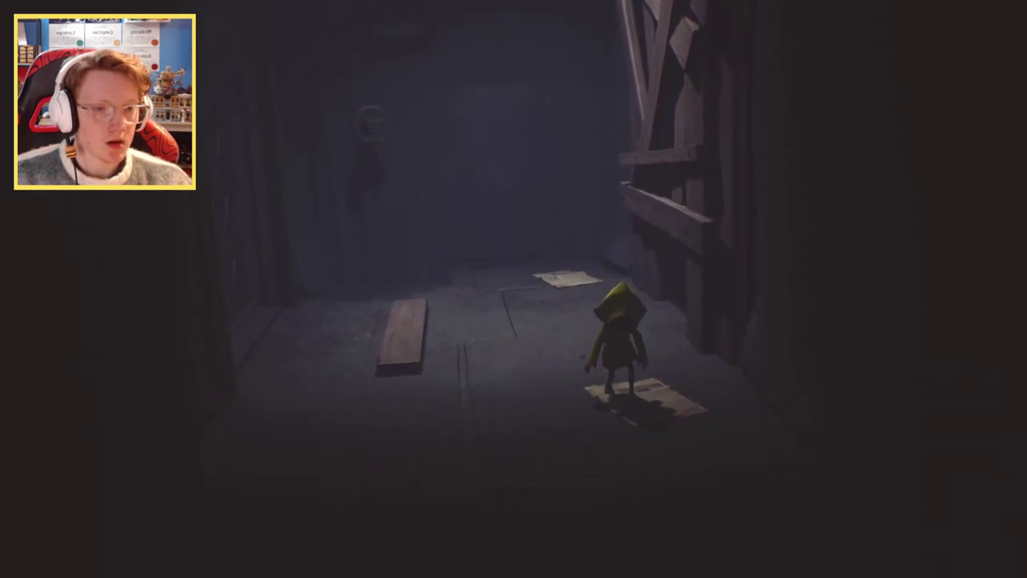
pyautogui.press('ctrl')
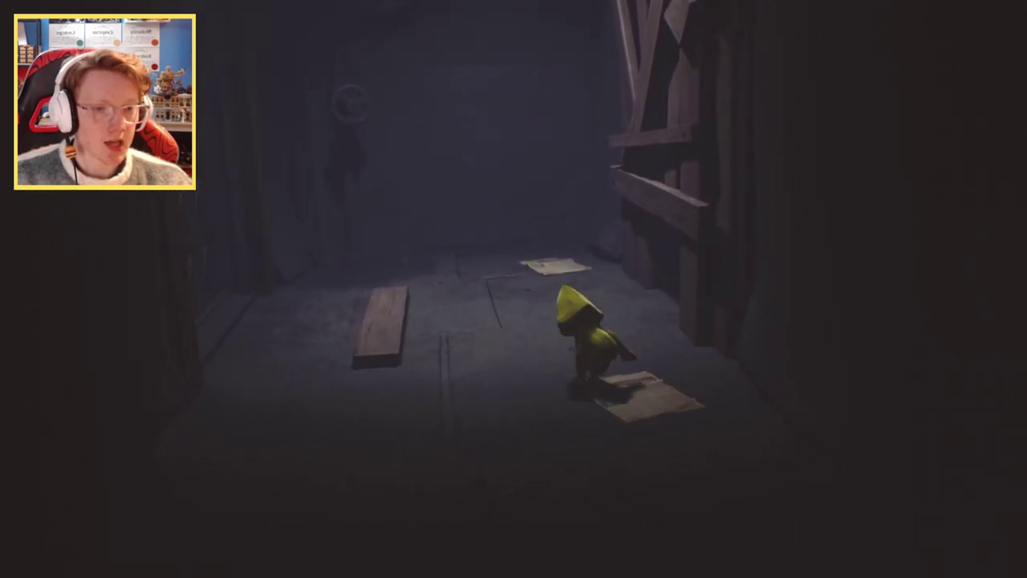
pyautogui.press('f')
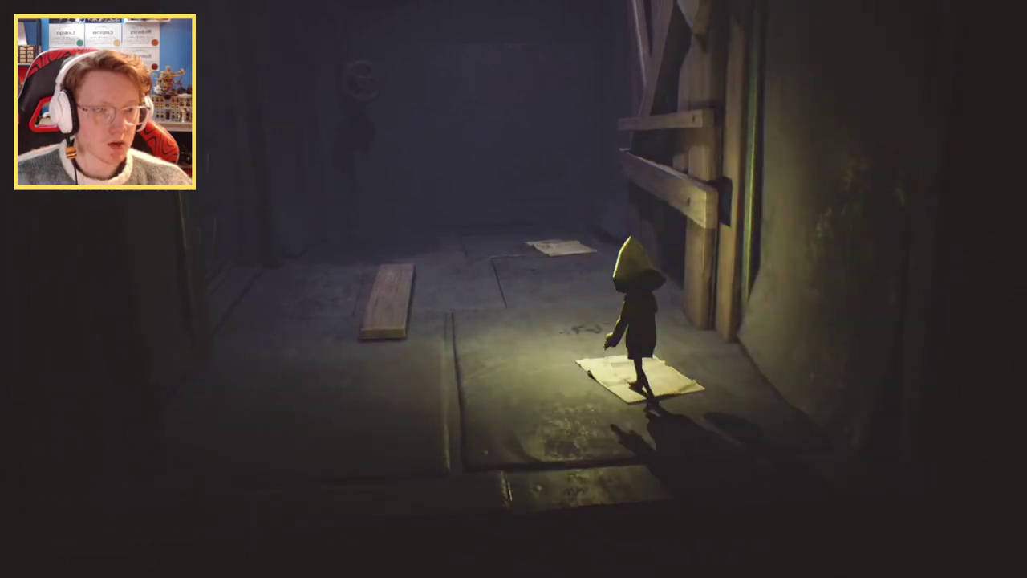
pyautogui.press('Right')
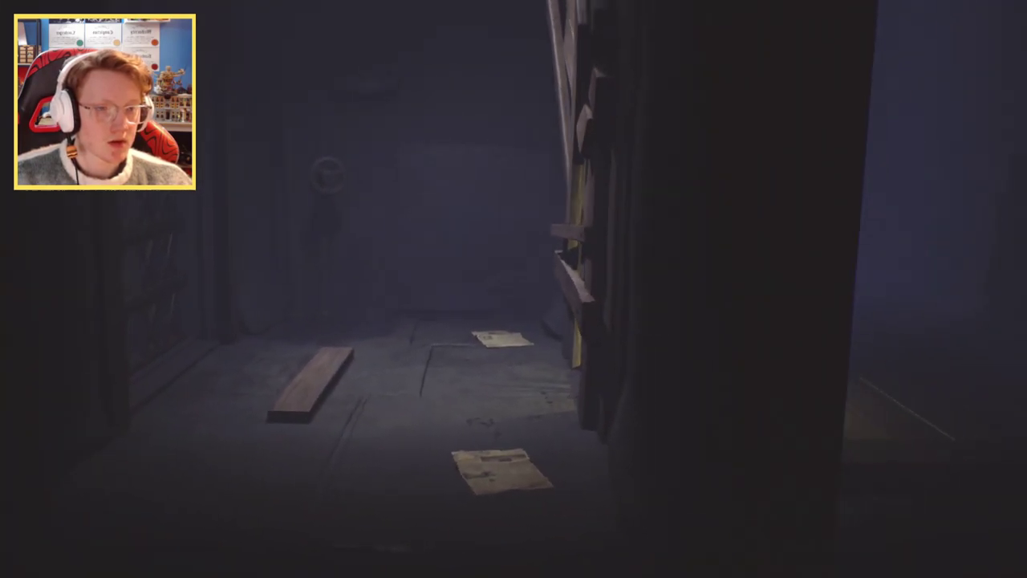
pyautogui.press('Right')
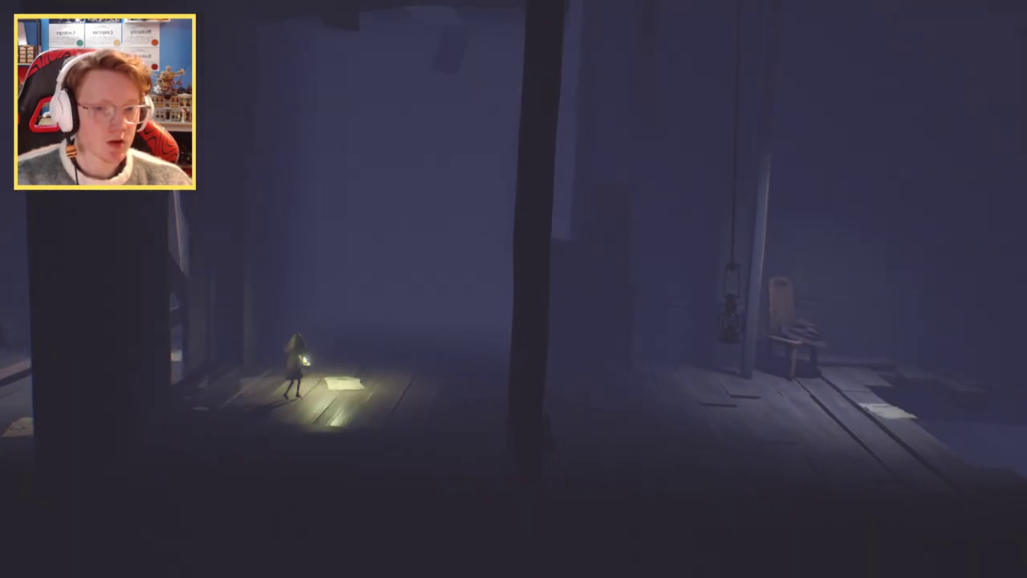
pyautogui.press('Right')
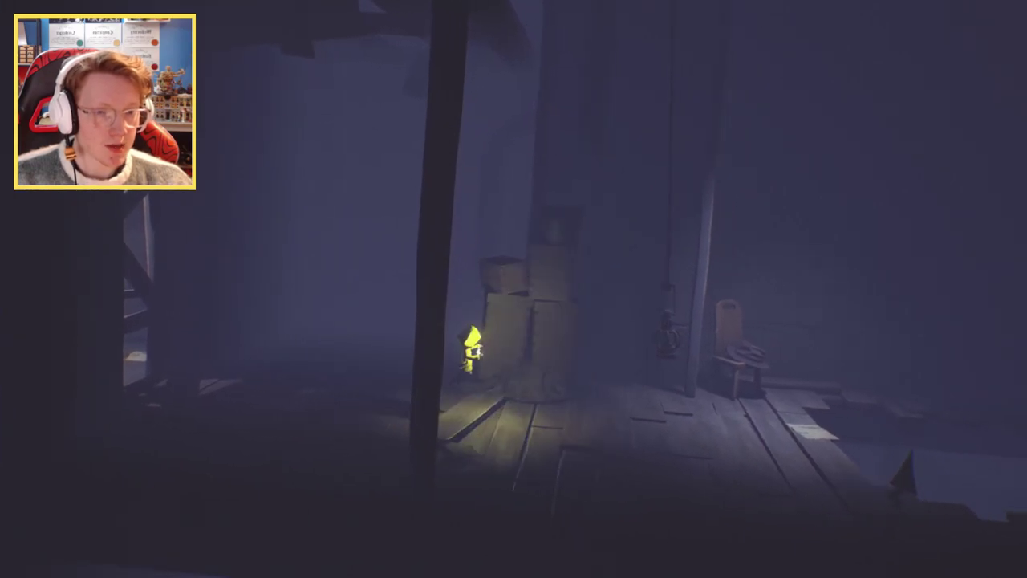
pyautogui.press('Right')
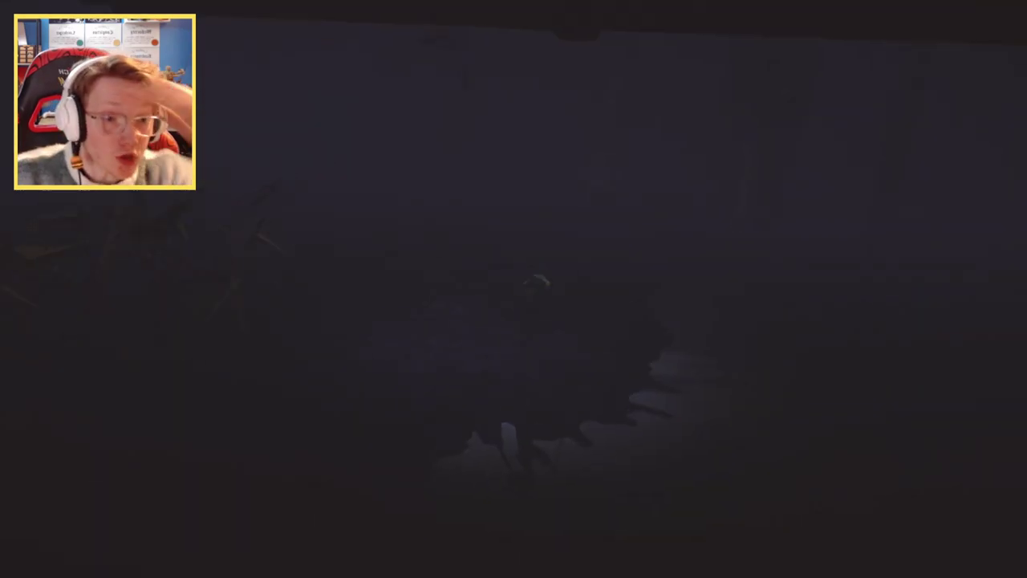